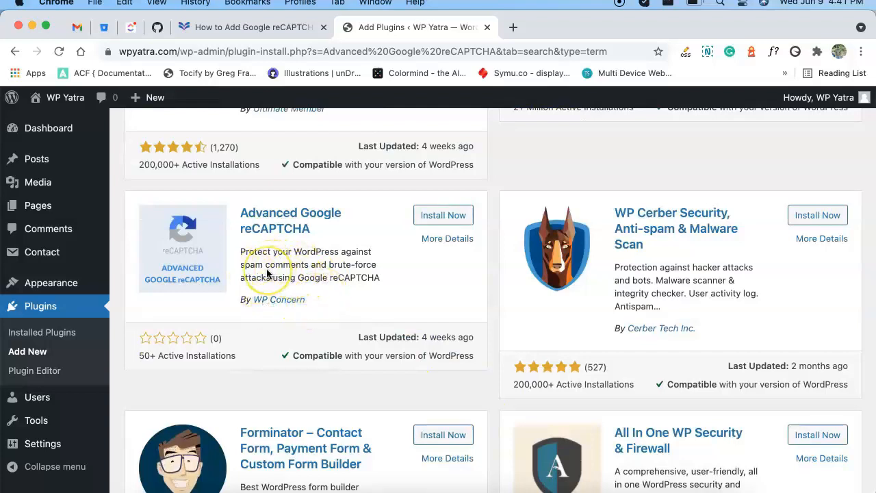
# Install and activate the Advanced Google reCAPTCHA plugin, then open its settings page.
pyautogui.click(443, 216)
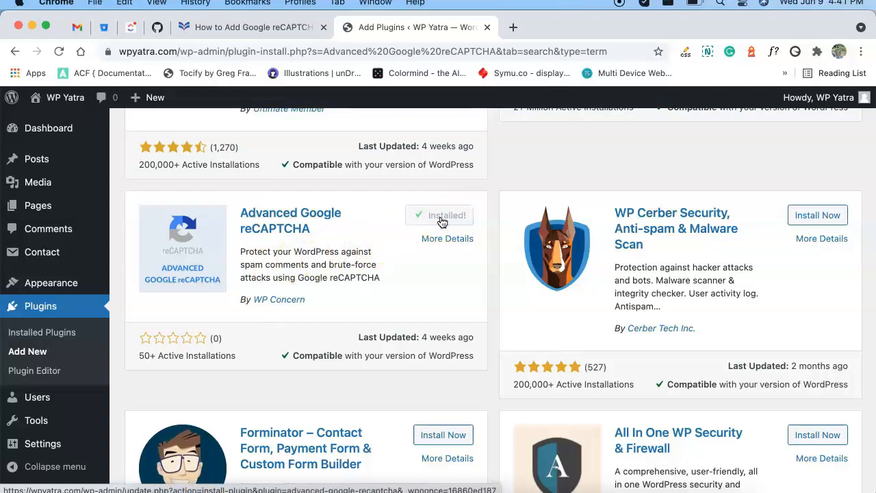
pyautogui.click(445, 218)
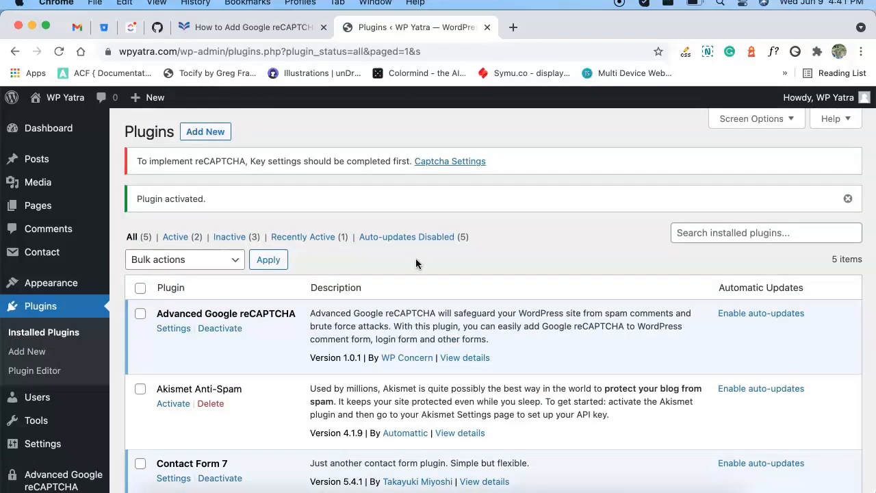
pyautogui.click(171, 329)
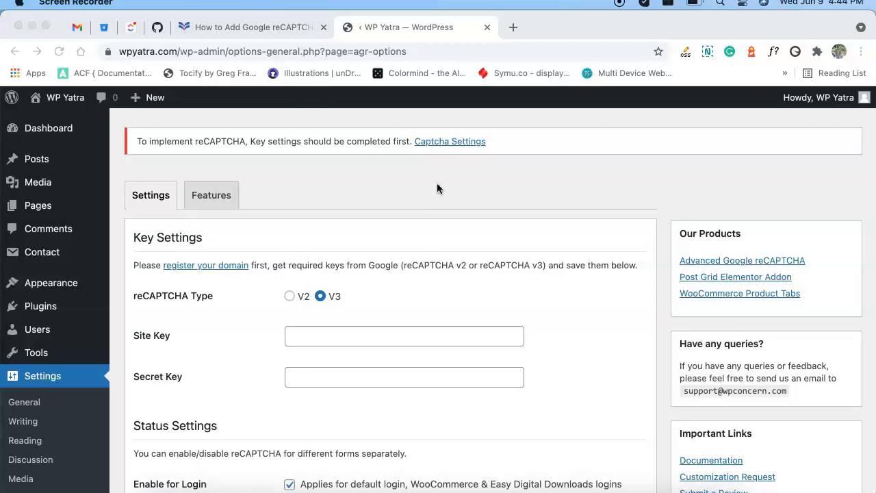
# Review the plugin's key and status settings, then follow its domain registration link to Google reCAPTCHA and start registering a new site.
pyautogui.scroll(-5, 609, 413)
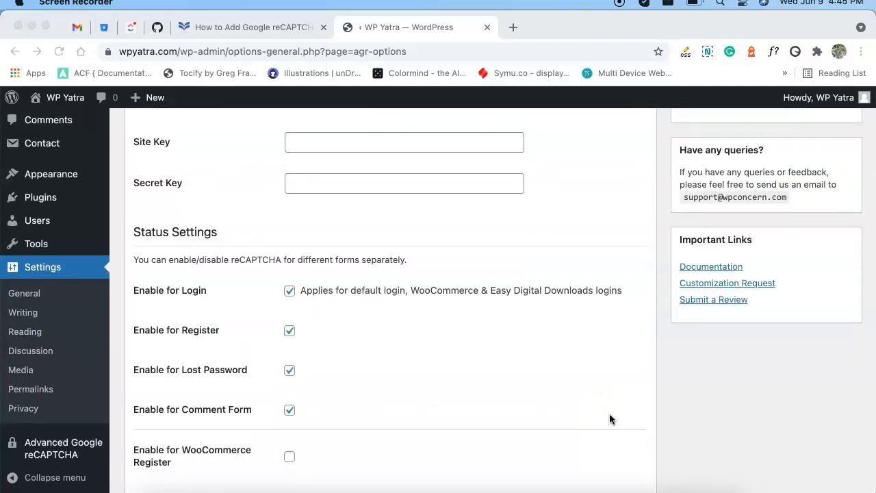
pyautogui.scroll(5, 513, 375)
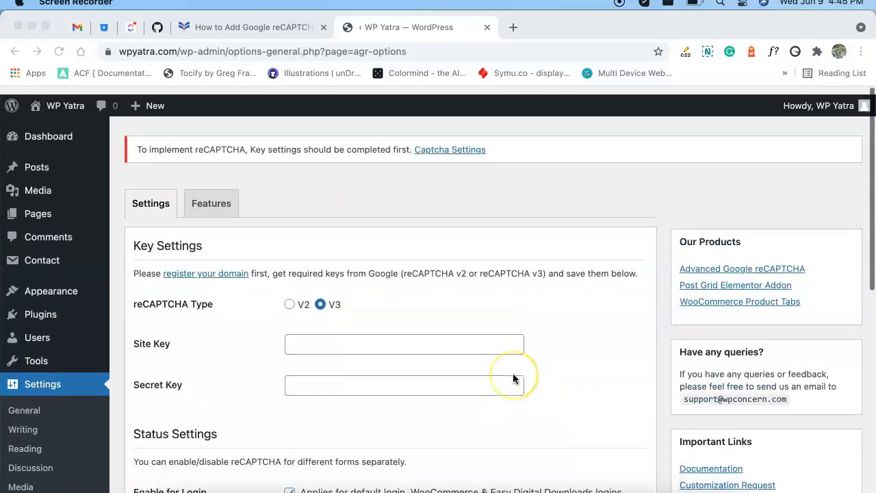
pyautogui.click(206, 269)
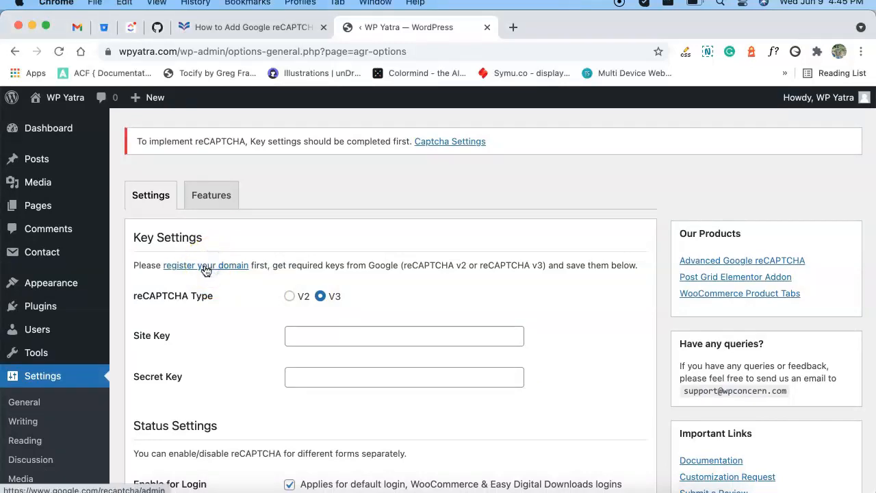
pyautogui.click(206, 269)
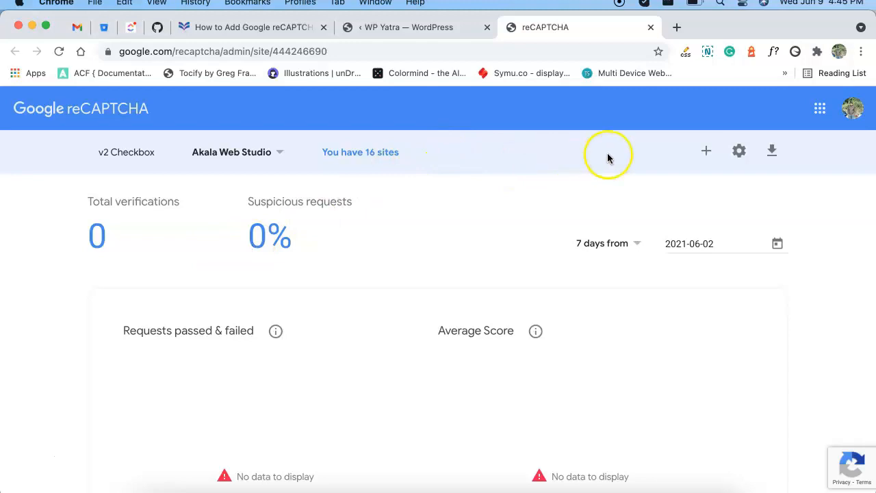
pyautogui.click(706, 156)
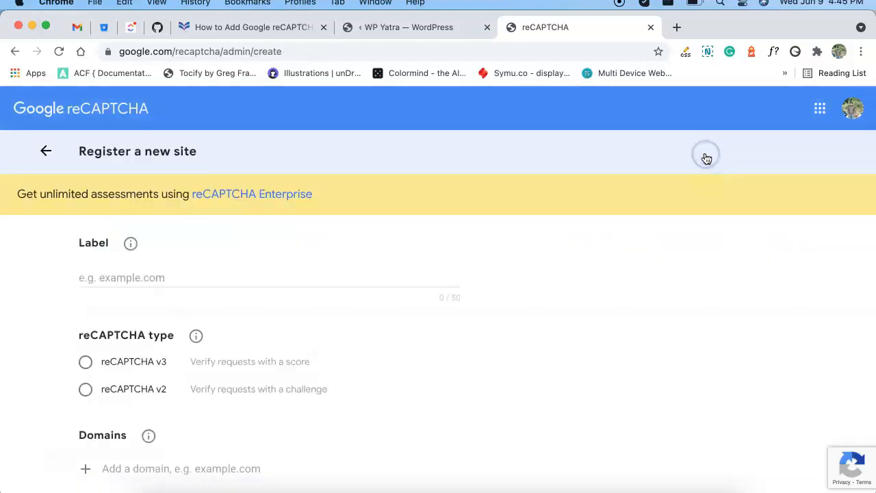
# Label the new site "AG Demo" and choose reCAPTCHA v2 with the "I'm not a robot" Checkbox option.
pyautogui.click(118, 279)
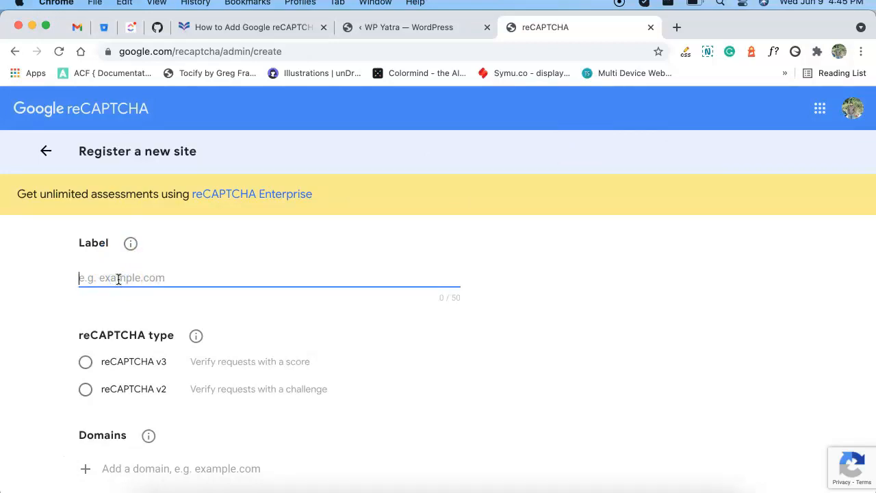
pyautogui.write('AG Demo')
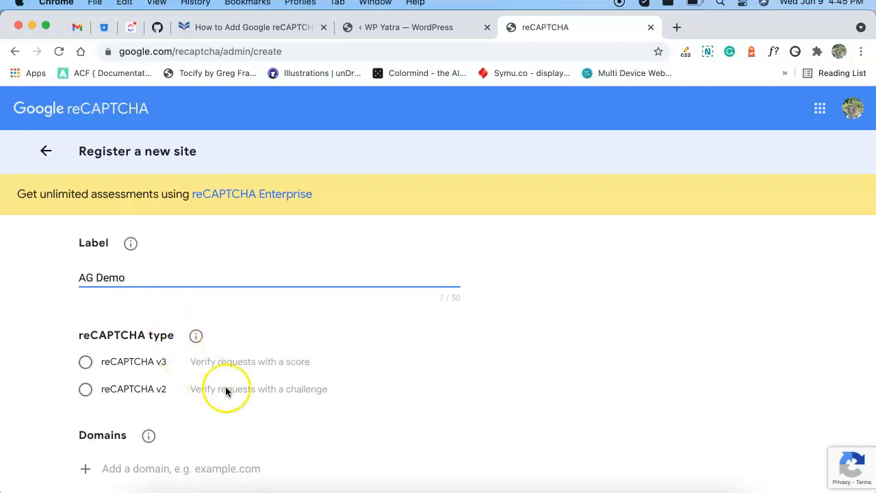
pyautogui.scroll(-3, 225, 390)
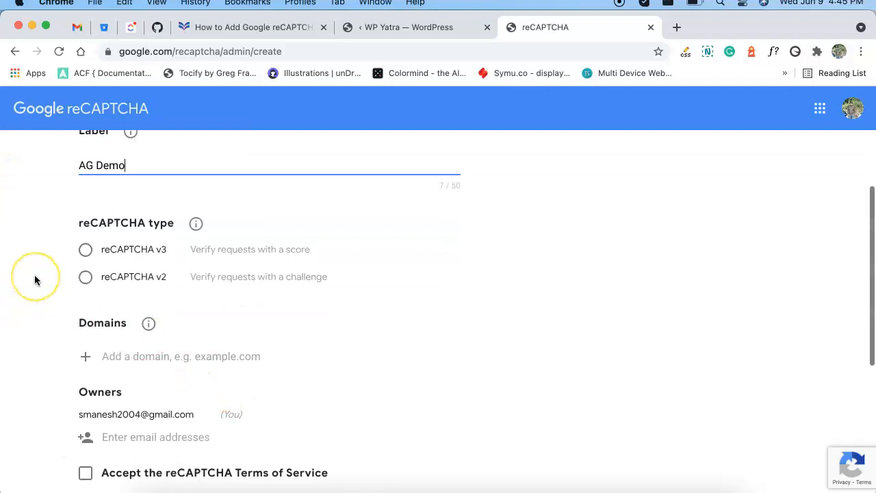
pyautogui.click(83, 279)
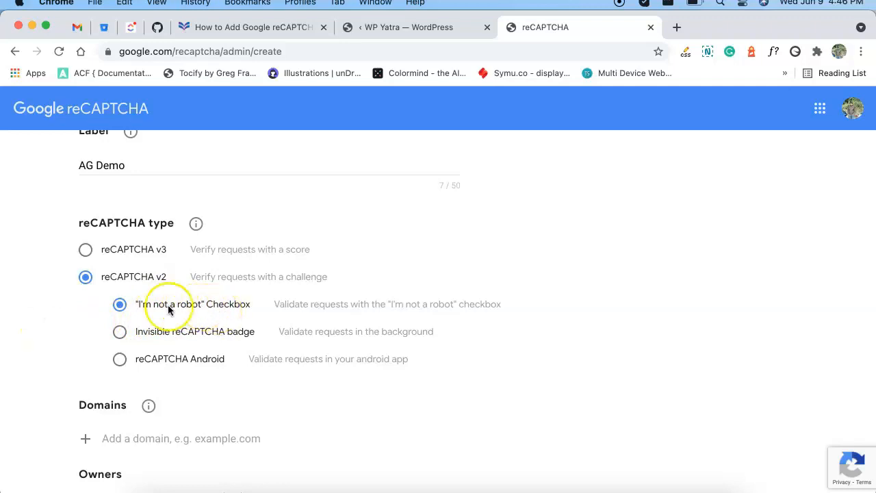
# Enter wpyatra.com as the site's domain and accept the reCAPTCHA Terms of Service.
pyautogui.scroll(-4, 30, 363)
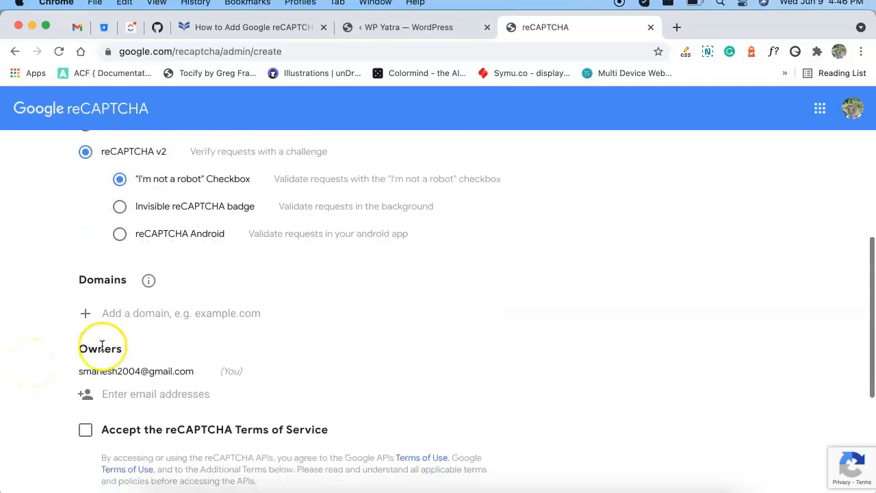
pyautogui.click(141, 313)
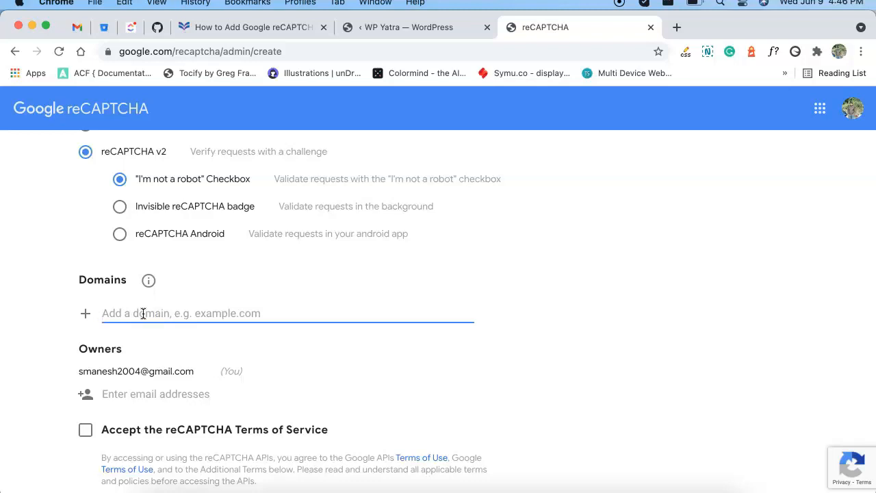
pyautogui.write('wpya')
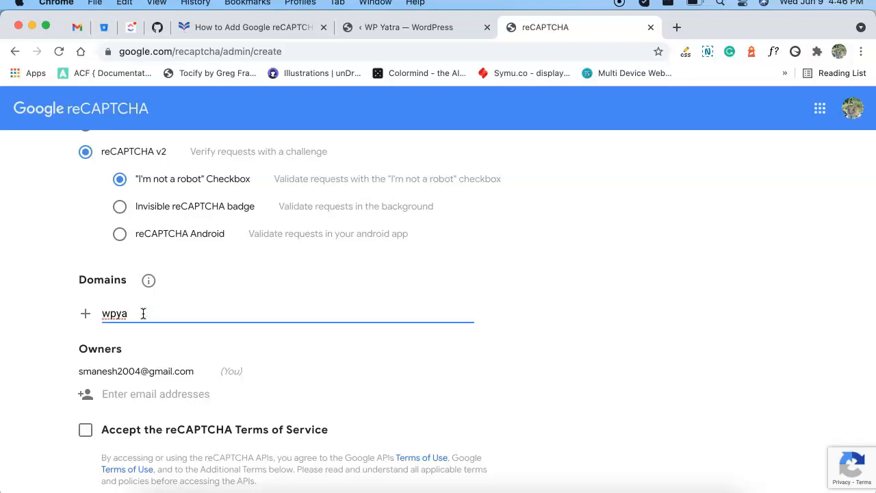
pyautogui.write('tra.com')
pyautogui.scroll(-3, 86, 328)
pyautogui.click(85, 319)
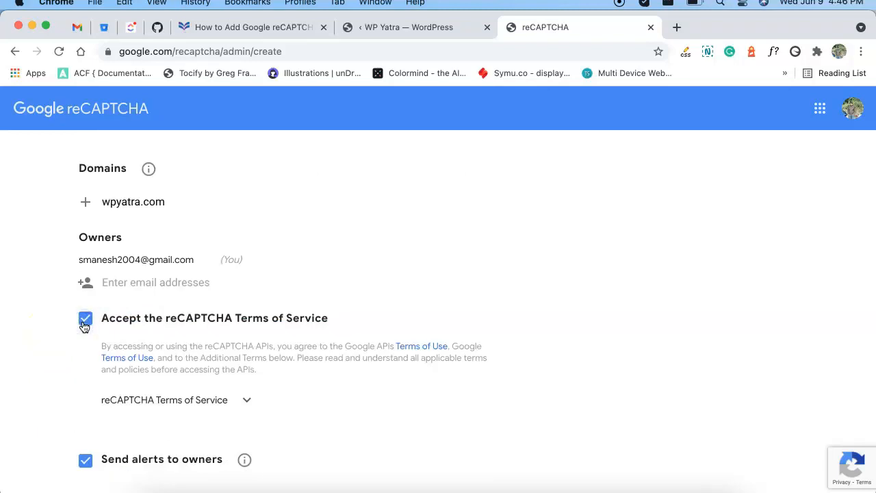
# Turn off the alerts to owners and submit the site registration.
pyautogui.scroll(-3, 35, 373)
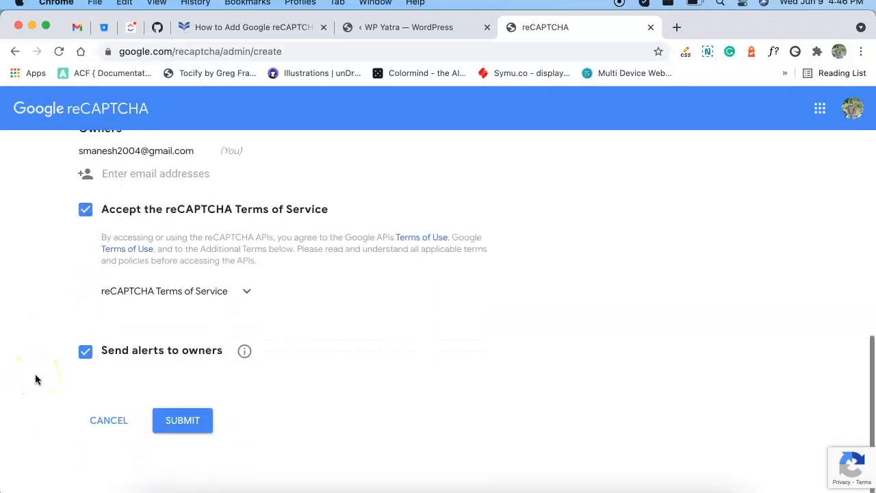
pyautogui.click(85, 357)
pyautogui.click(184, 418)
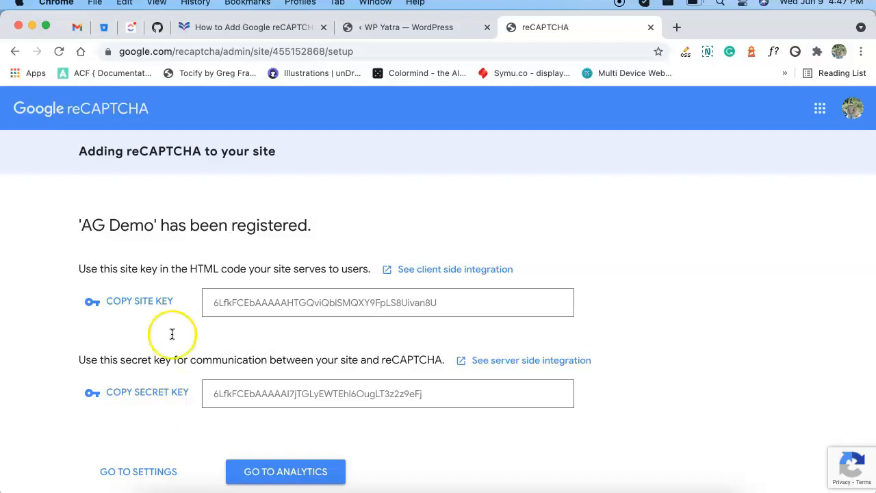
# Copy the generated site key from Google reCAPTCHA and paste it as the Site Key in the WordPress plugin settings.
pyautogui.click(140, 304)
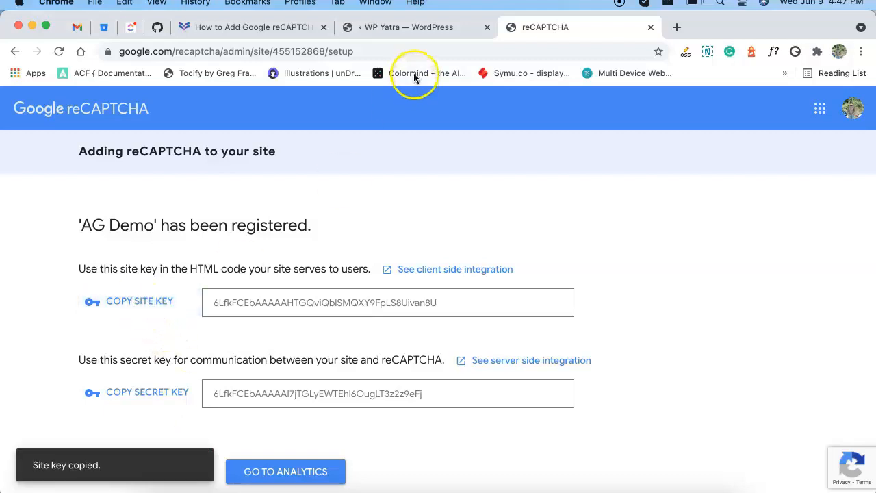
pyautogui.click(414, 29)
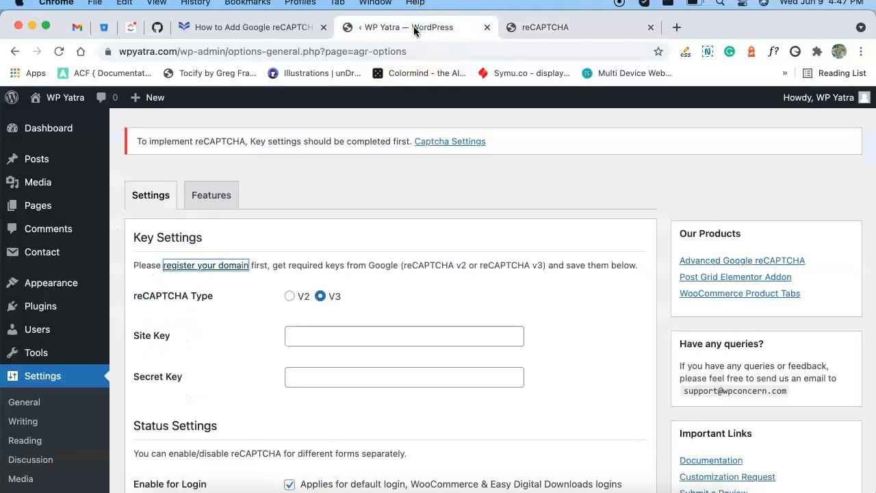
pyautogui.click(305, 340)
pyautogui.press('super+v')
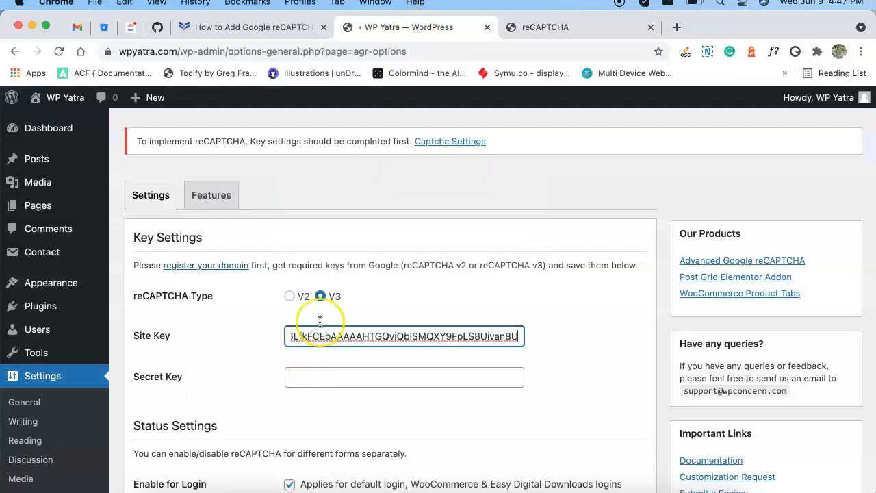
# Copy the generated secret key from Google reCAPTCHA and paste it as the Secret Key in the WordPress plugin settings.
pyautogui.click(566, 27)
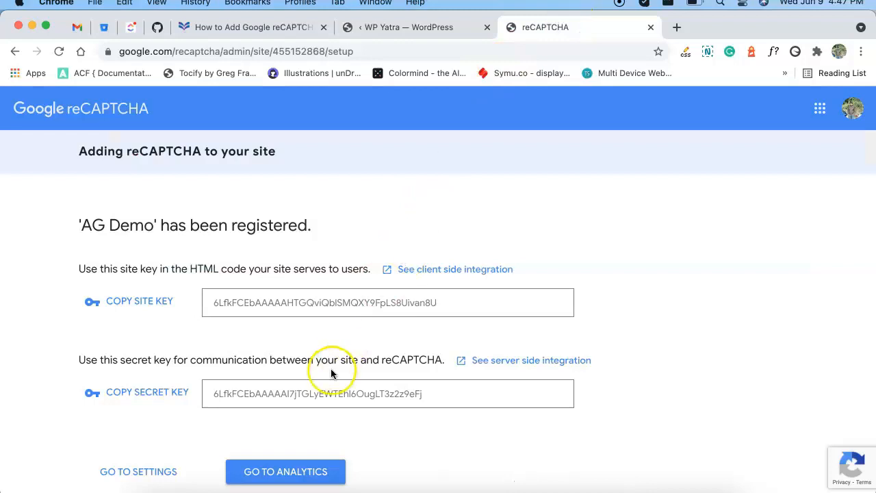
pyautogui.click(151, 392)
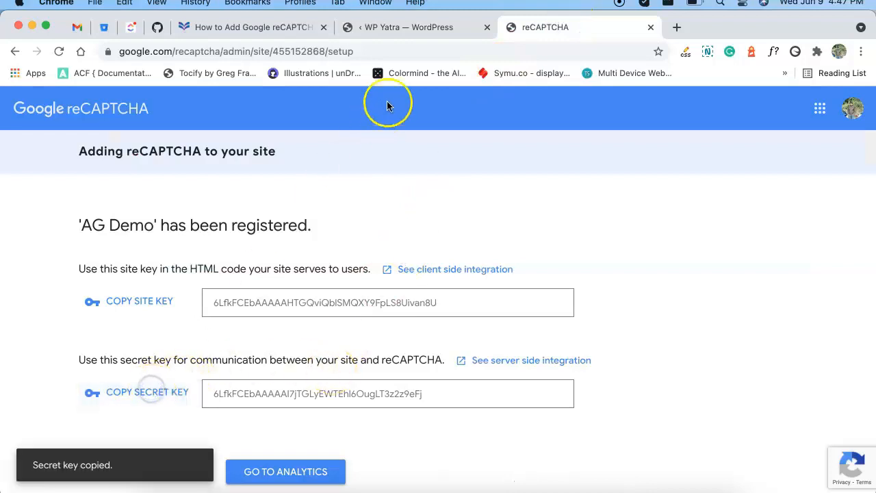
pyautogui.click(406, 28)
pyautogui.click(346, 376)
pyautogui.press('super+v')
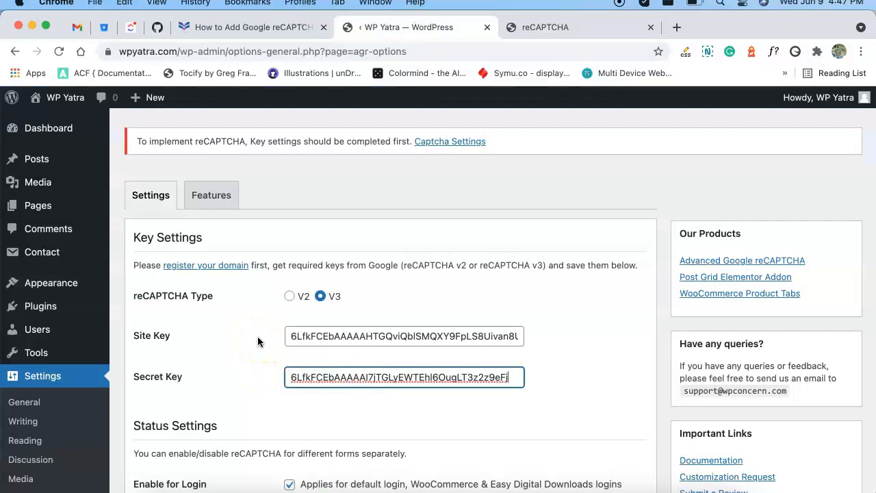
# Set the plugin's reCAPTCHA type to V2, review which forms are enabled and save the changes.
pyautogui.click(289, 297)
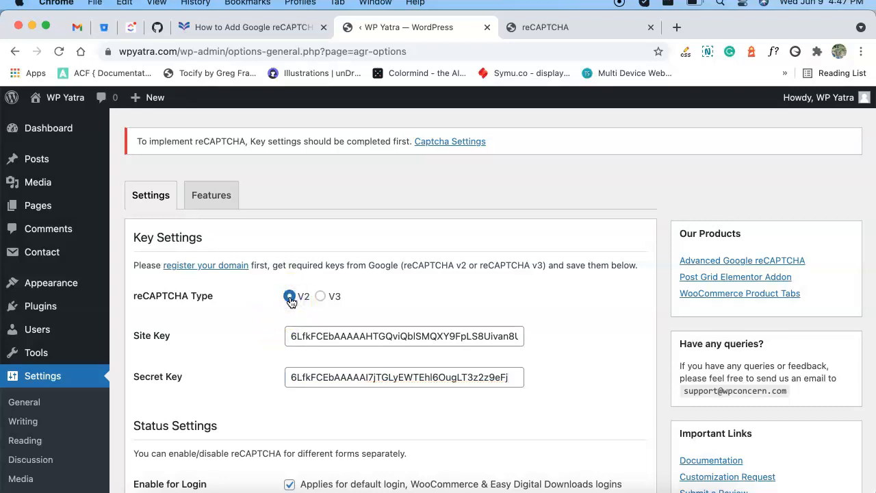
pyautogui.scroll(-5, 615, 404)
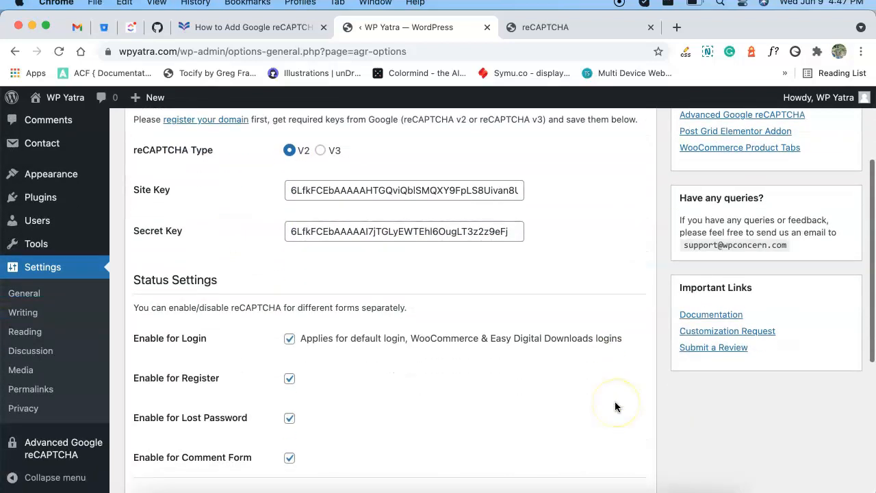
pyautogui.scroll(-3, 463, 411)
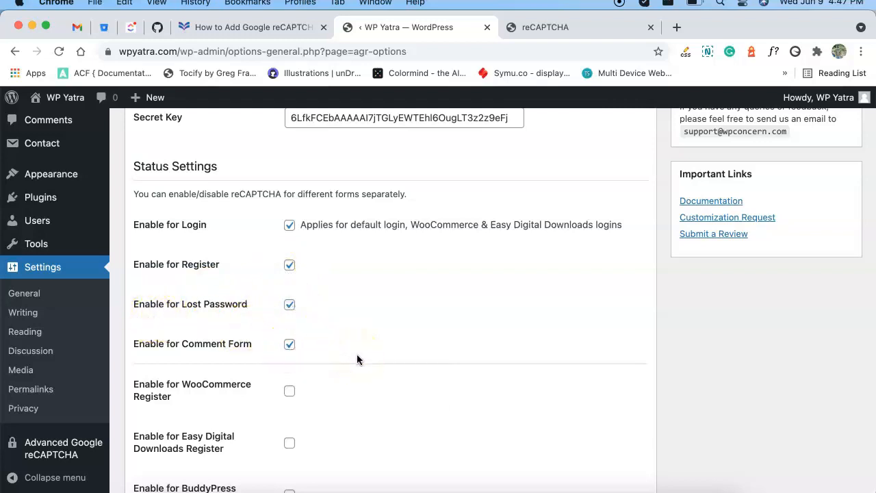
pyautogui.scroll(-2, 357, 359)
pyautogui.click(265, 119)
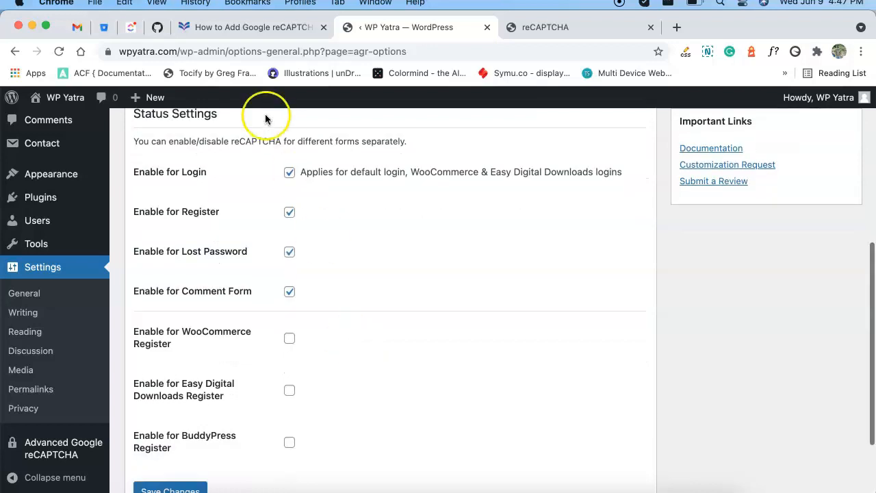
pyautogui.scroll(-3, 403, 365)
pyautogui.click(172, 391)
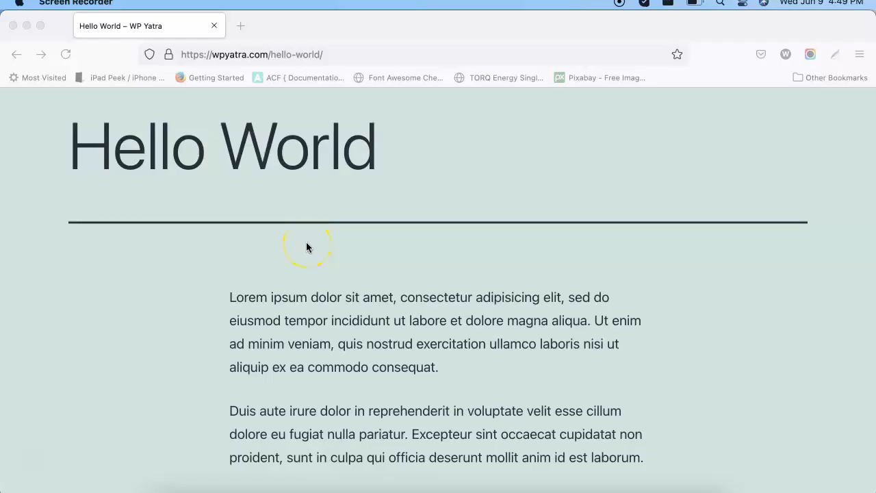
# In Firefox, check the Hello World post's comment form and the WordPress login page for the reCAPTCHA checkbox.
pyautogui.scroll(-8, 306, 247)
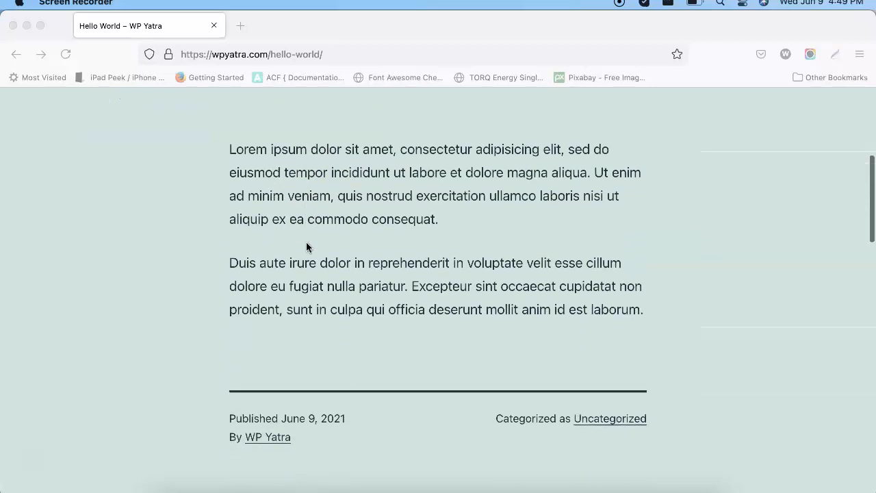
pyautogui.scroll(-6, 306, 247)
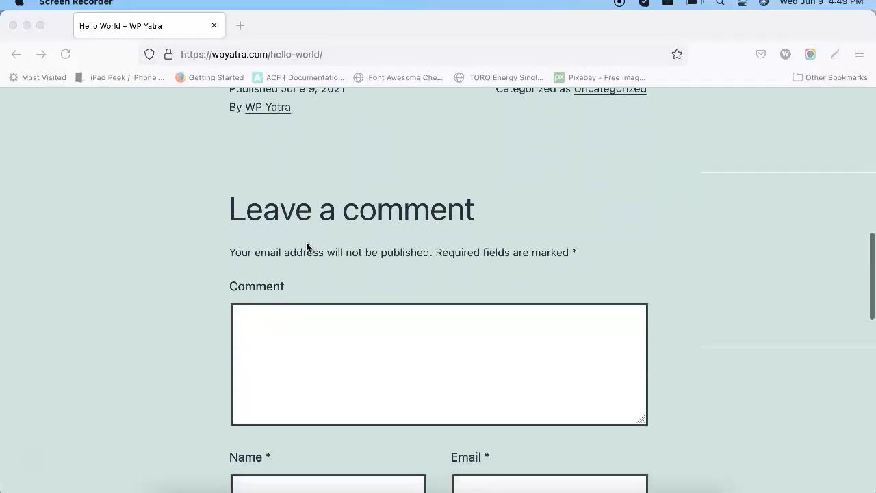
pyautogui.scroll(-4, 306, 247)
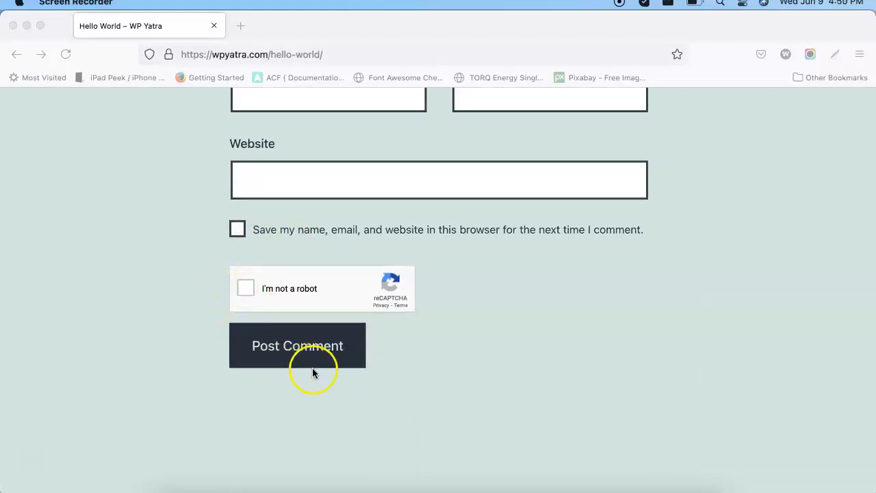
pyautogui.scroll(3, 363, 401)
pyautogui.scroll(2, 363, 396)
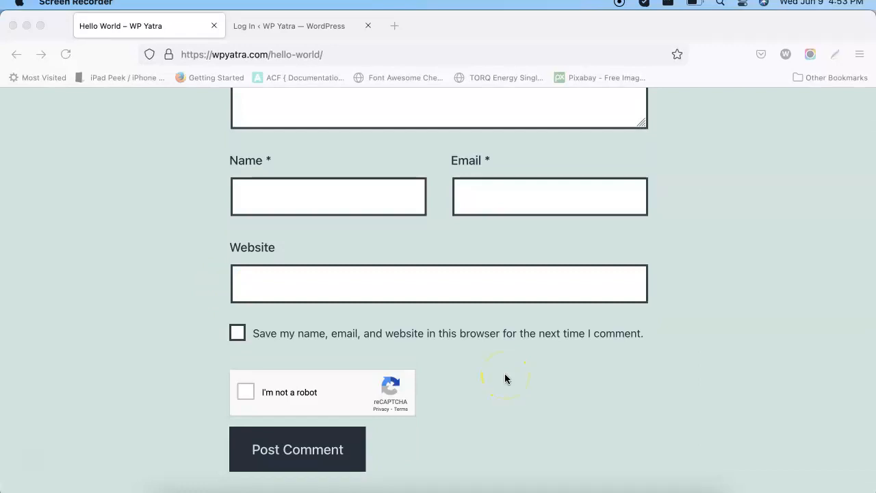
pyautogui.click(287, 25)
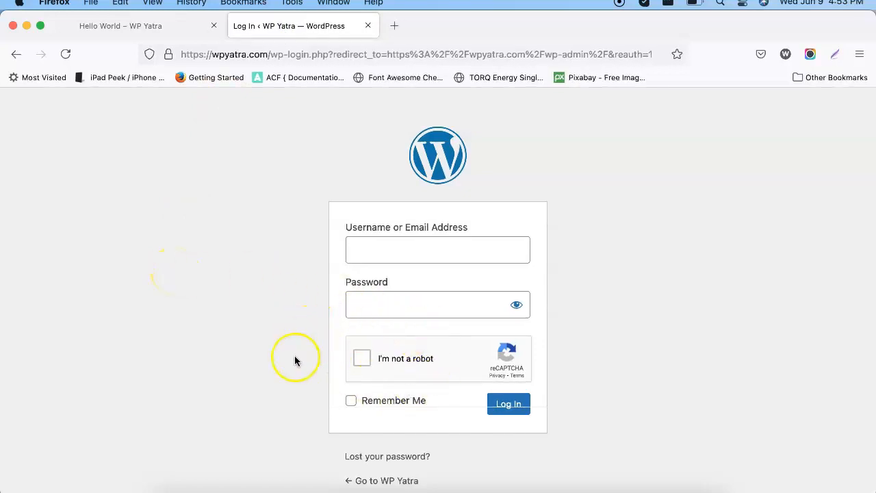
pyautogui.scroll(-1, 294, 361)
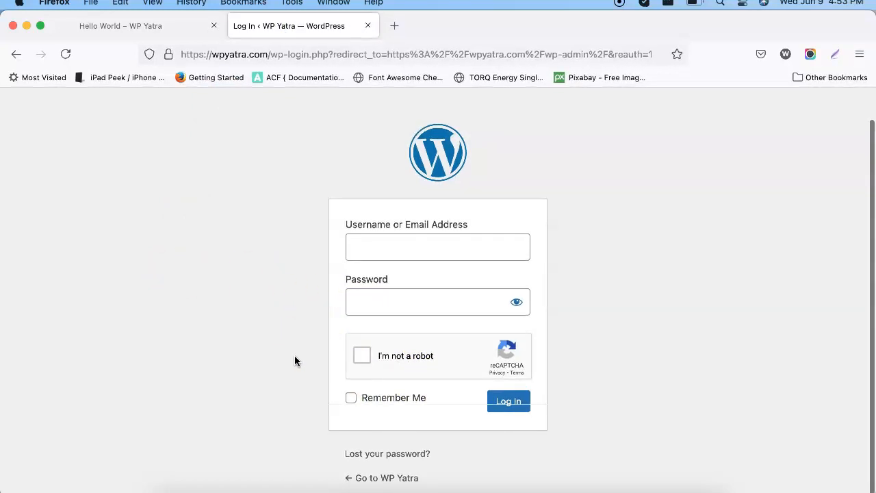
# Open the lost password page from the WordPress login form and check it for the reCAPTCHA checkbox.
pyautogui.click(370, 455)
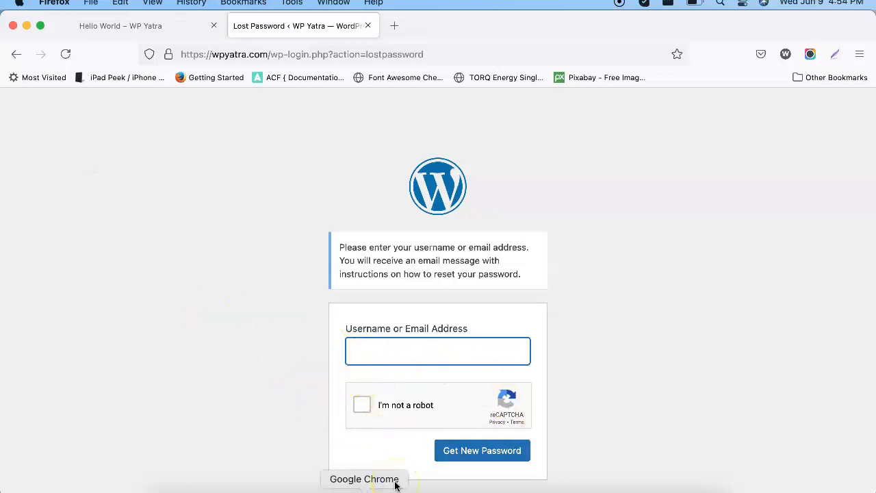
# In Chrome, enable reCAPTCHA for the WooCommerce, Easy Digital Downloads and BuddyPress register forms in the plugin settings and save the changes.
pyautogui.click(395, 483)
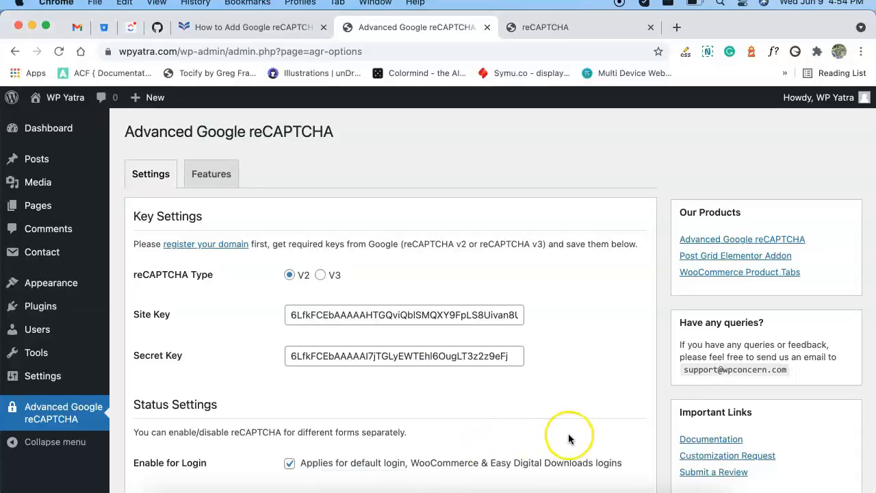
pyautogui.scroll(-6, 453, 338)
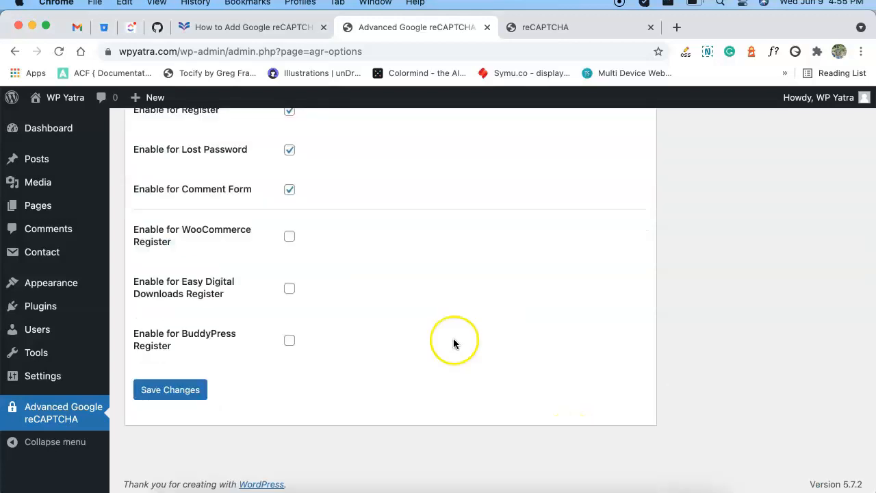
pyautogui.scroll(3, 266, 257)
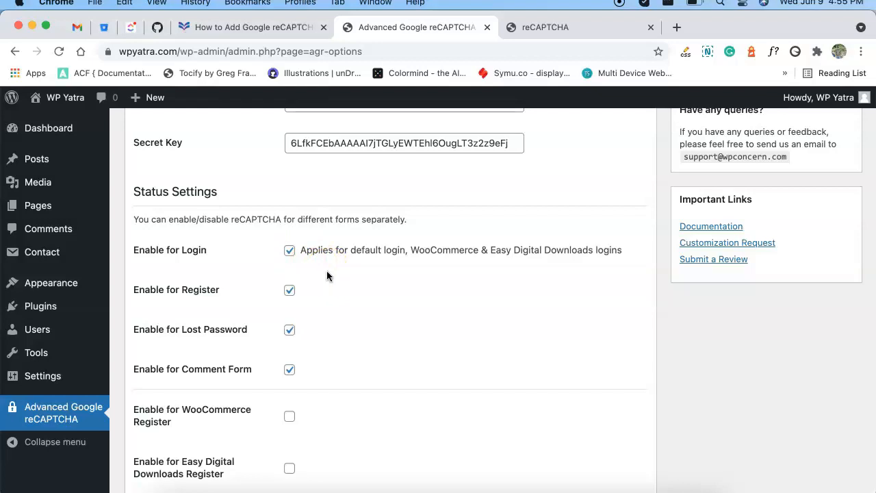
pyautogui.scroll(-3, 327, 274)
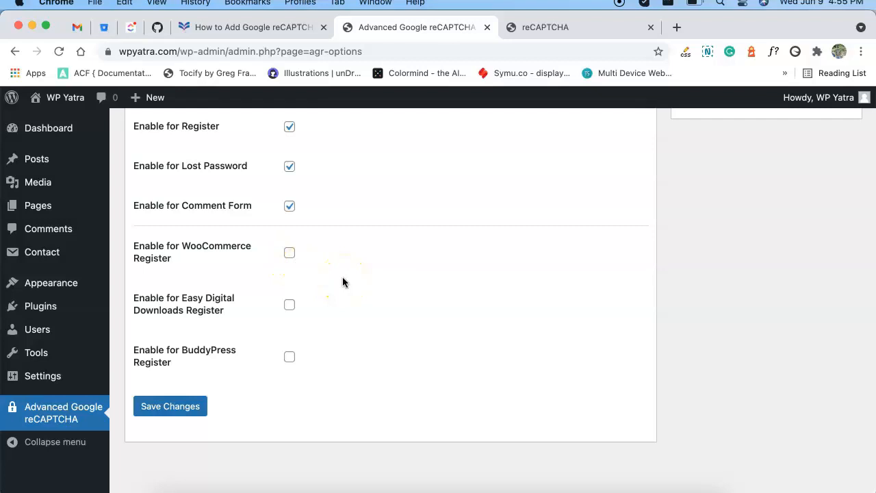
pyautogui.click(289, 254)
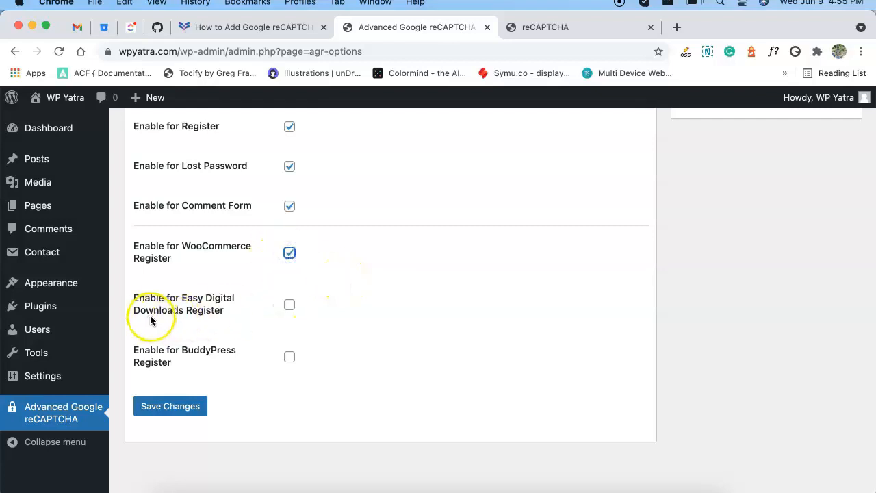
pyautogui.click(289, 306)
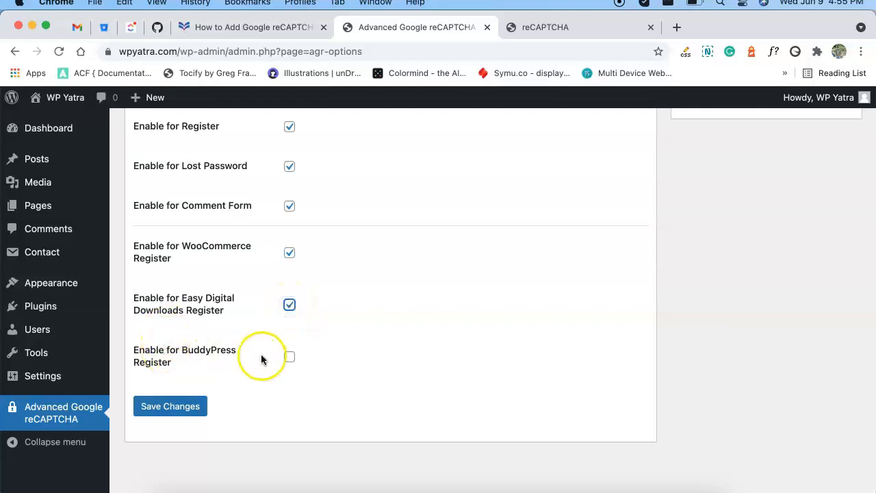
pyautogui.click(289, 357)
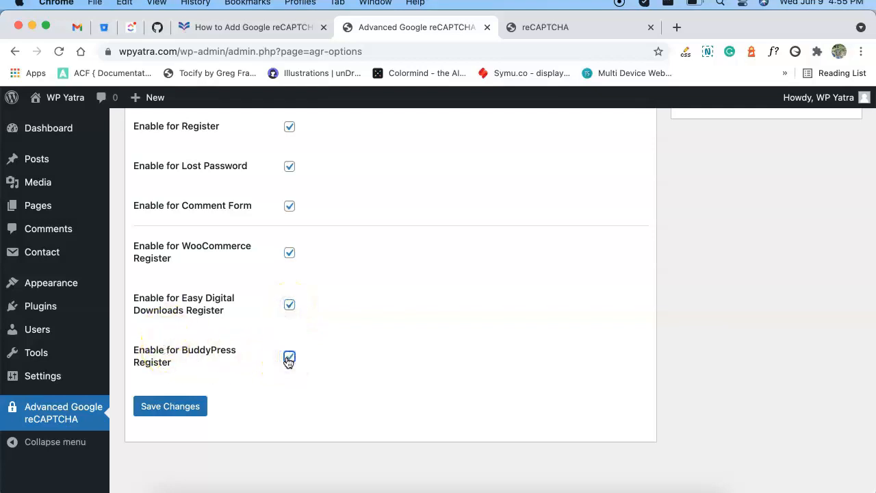
pyautogui.click(157, 408)
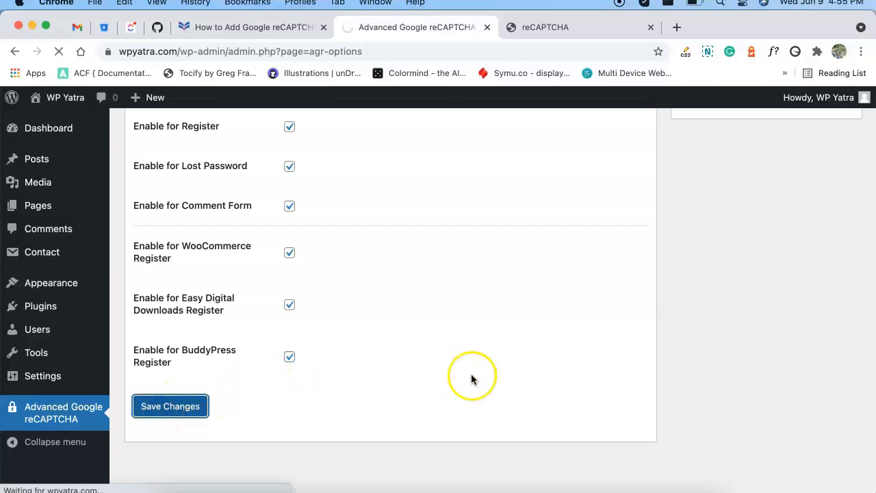